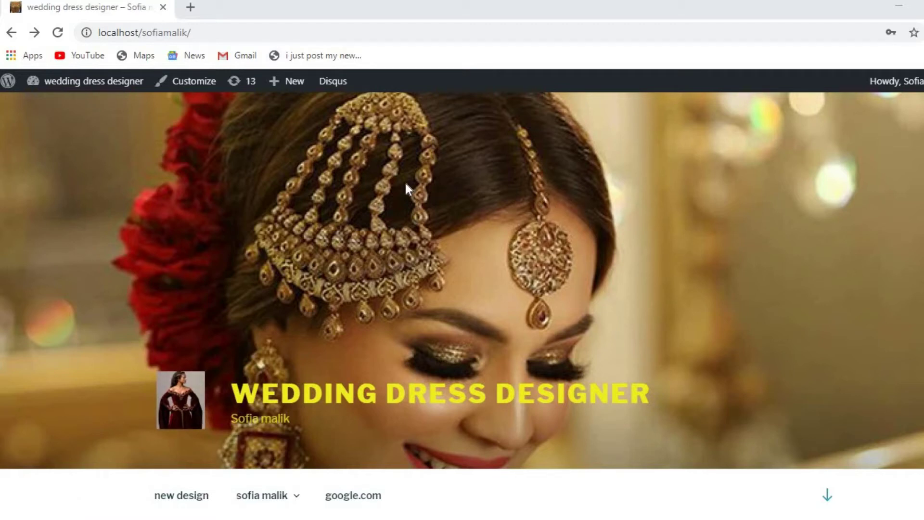
Open the Customizer's Site Identity section to see the current logo, site title and tagline
left_click(186, 88)
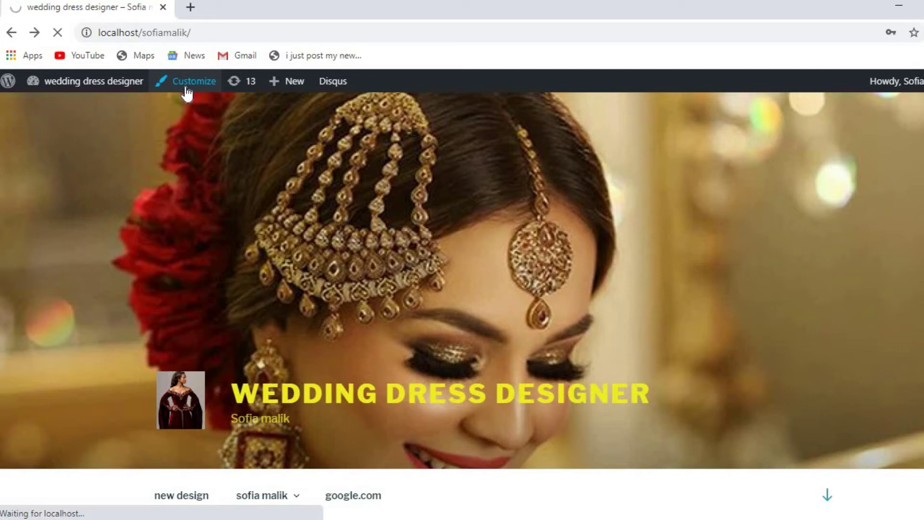
mouse_move(55, 85)
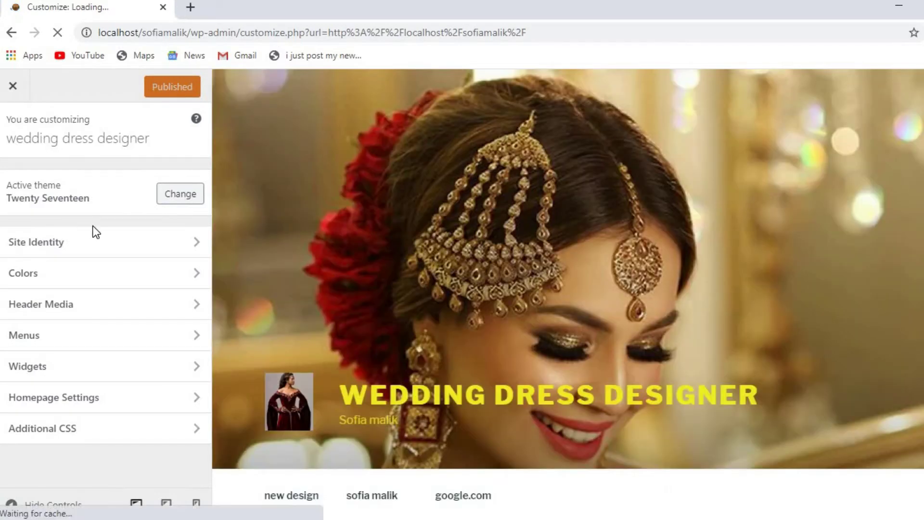
left_click(195, 245)
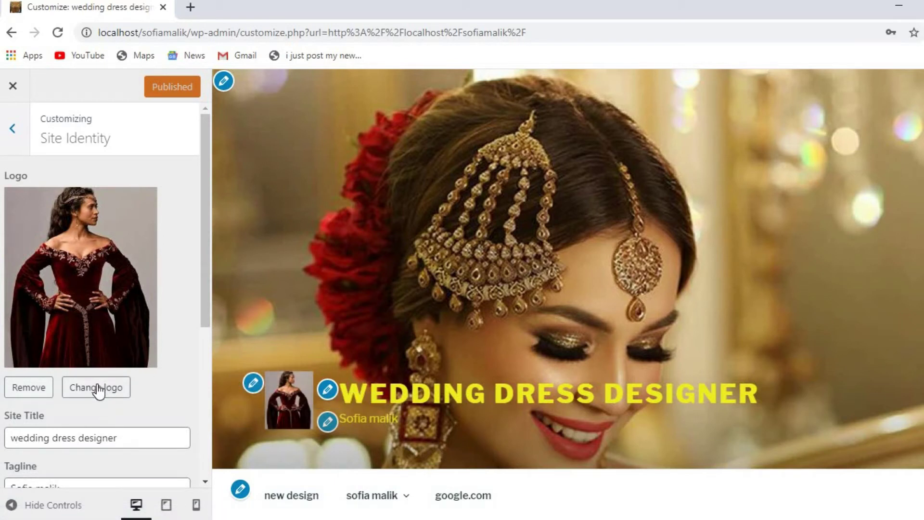
Remove the red-gown logo and set a cropped pink-dress portrait from the Media Library as the logo
left_click(30, 388)
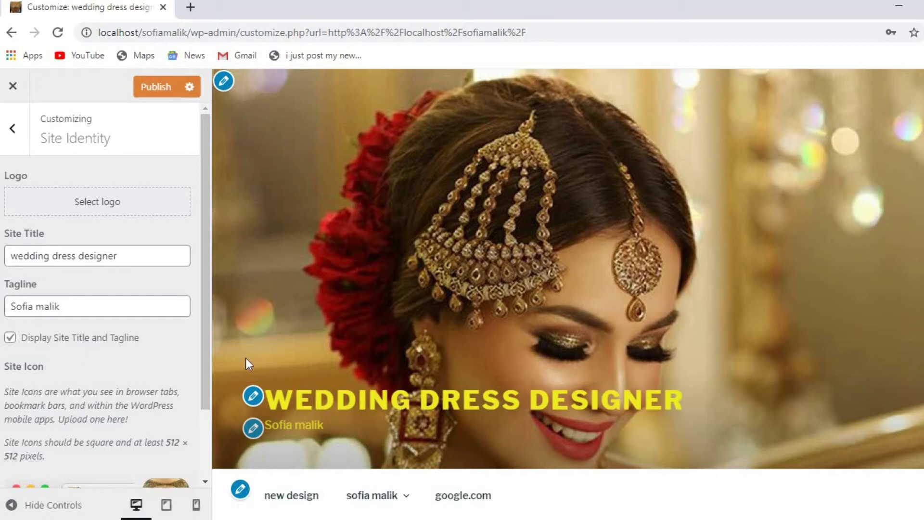
left_click(98, 202)
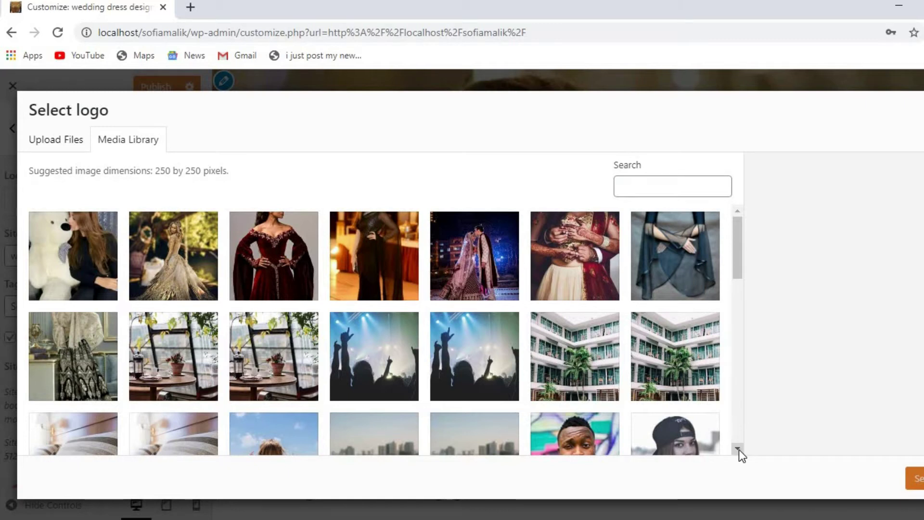
scroll(738, 450, "down", 4)
scroll(738, 449, "down", 2)
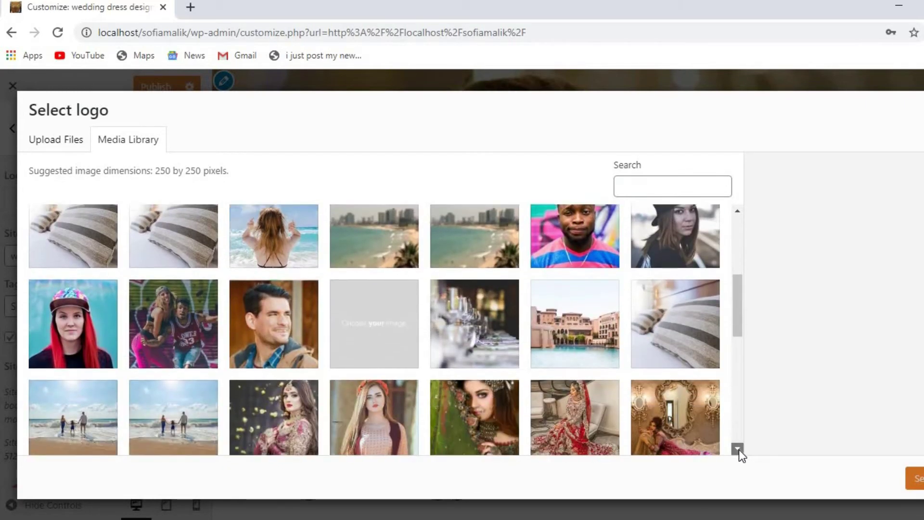
left_click(394, 407)
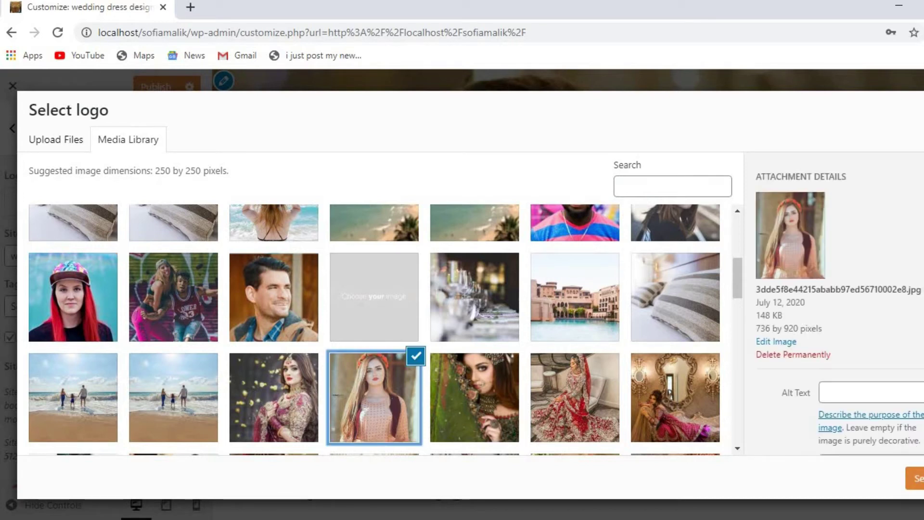
left_click(918, 478)
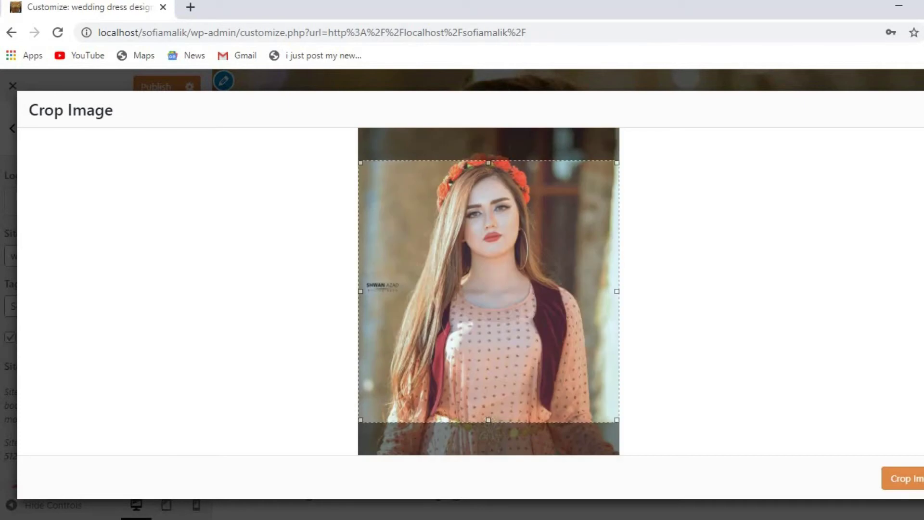
left_click(915, 481)
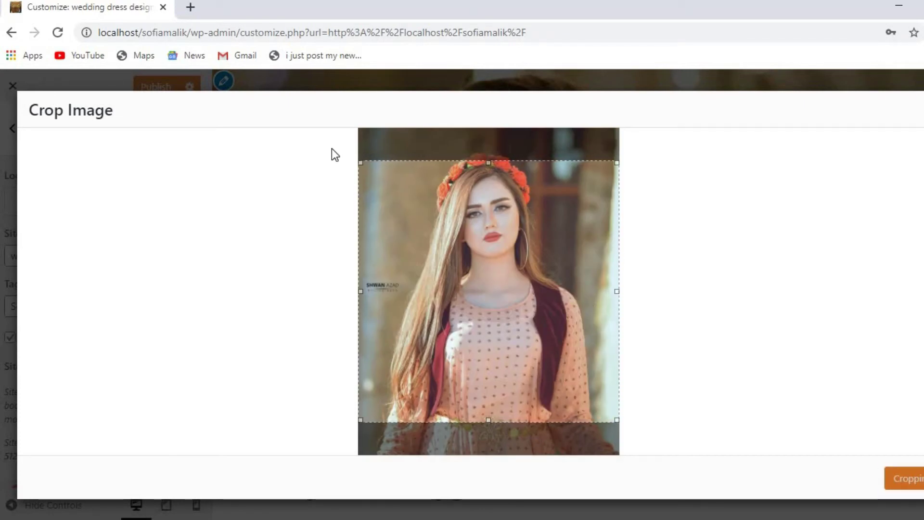
left_click_drag(361, 164, 404, 169)
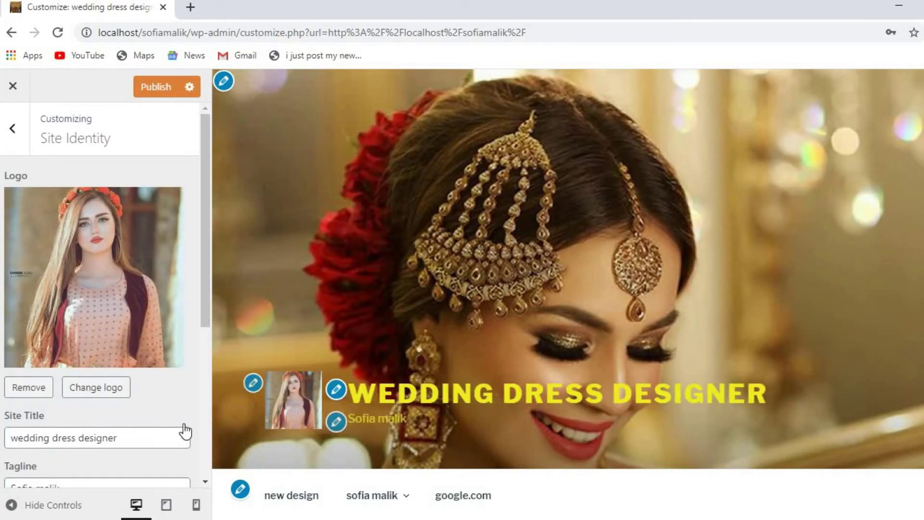
Edit the site title to read 'wedding dress desrigner' and publish the logo and title changes
scroll(200, 469, "down", 5)
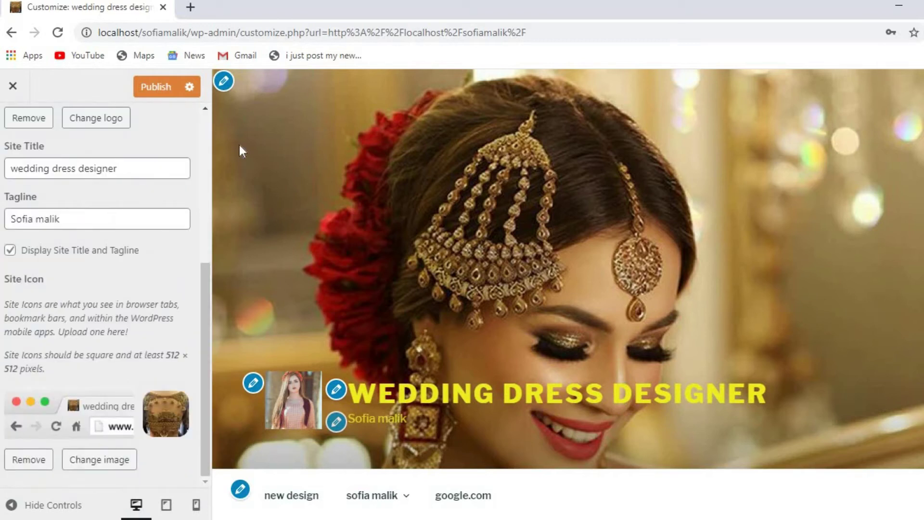
scroll(201, 106, "up", 6)
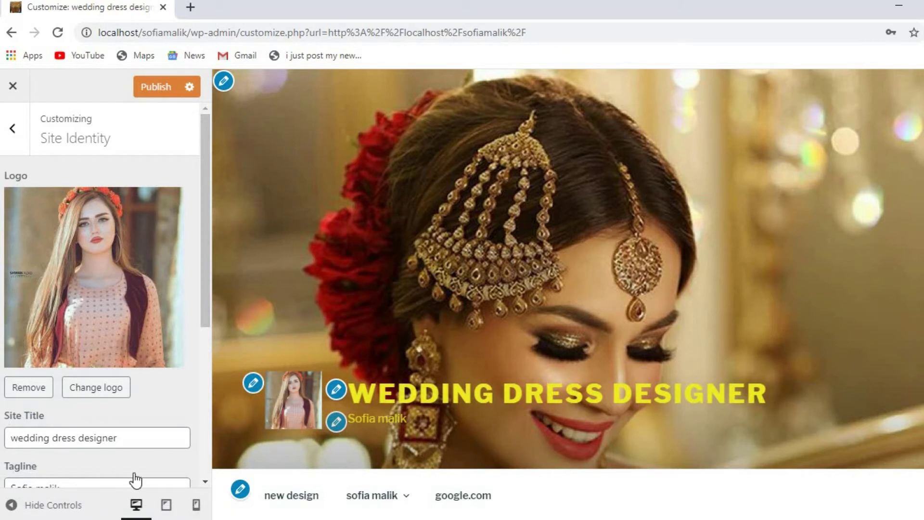
left_click(202, 479)
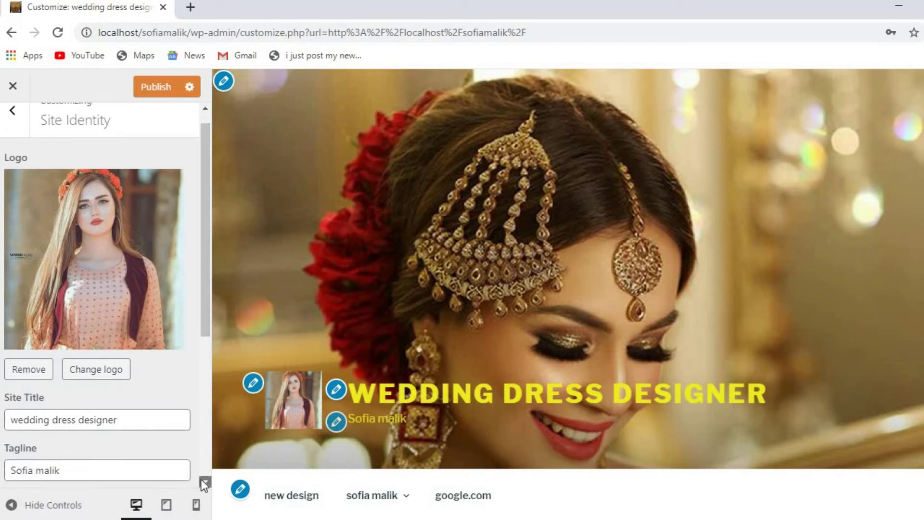
left_click(202, 480)
left_click(202, 479)
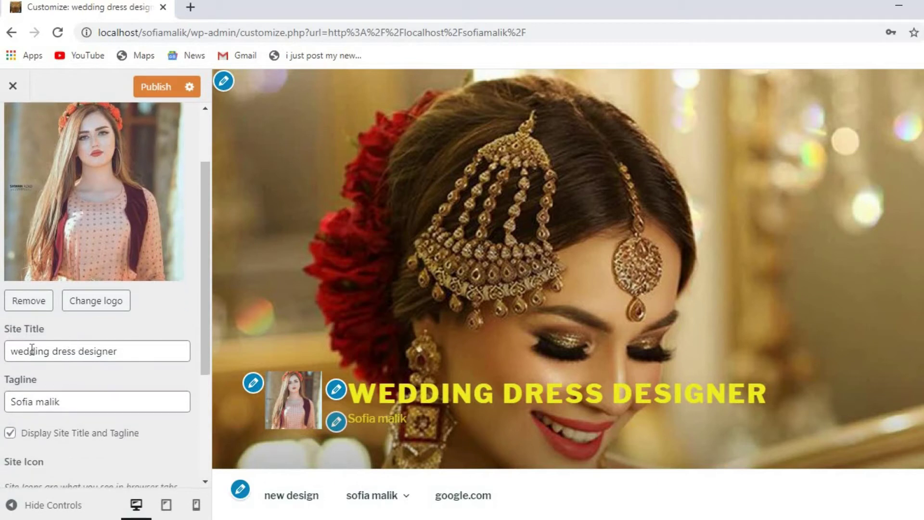
left_click(114, 352)
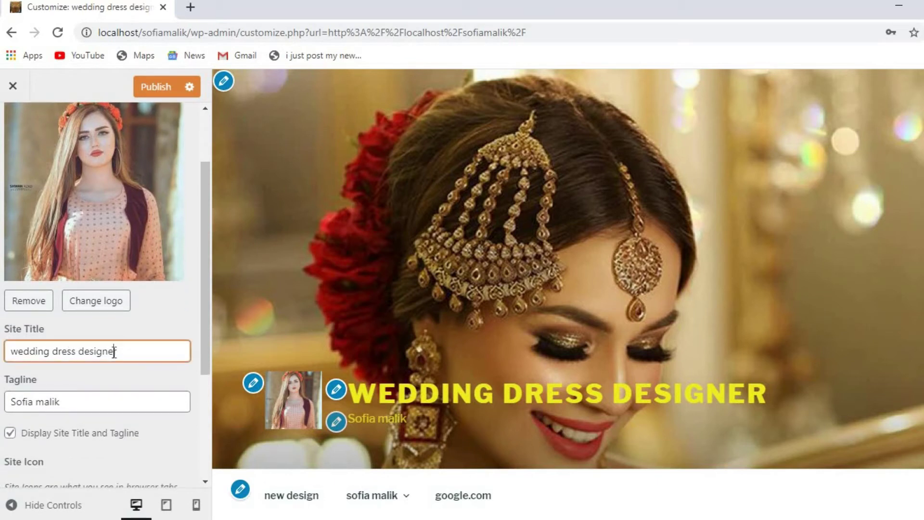
key("BackSpace")
key("BackSpace")
key("BackSpace")
key("BackSpace")
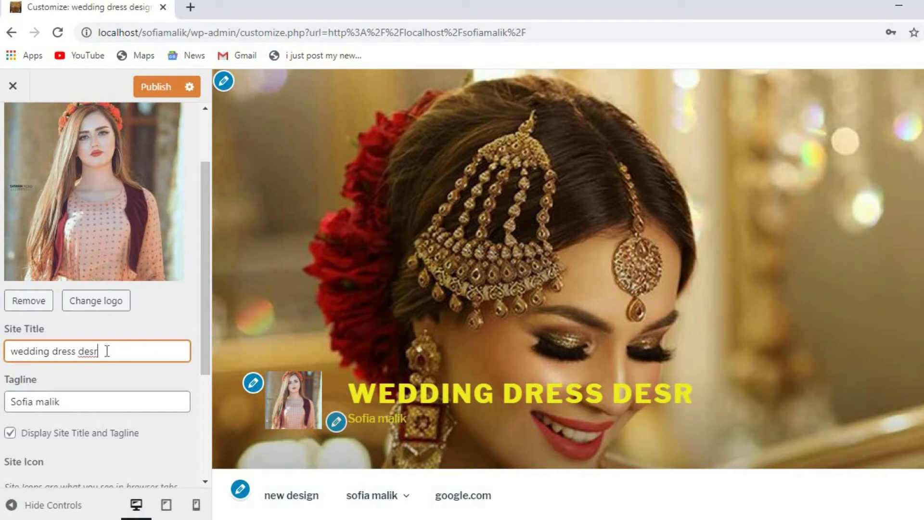
type("igner")
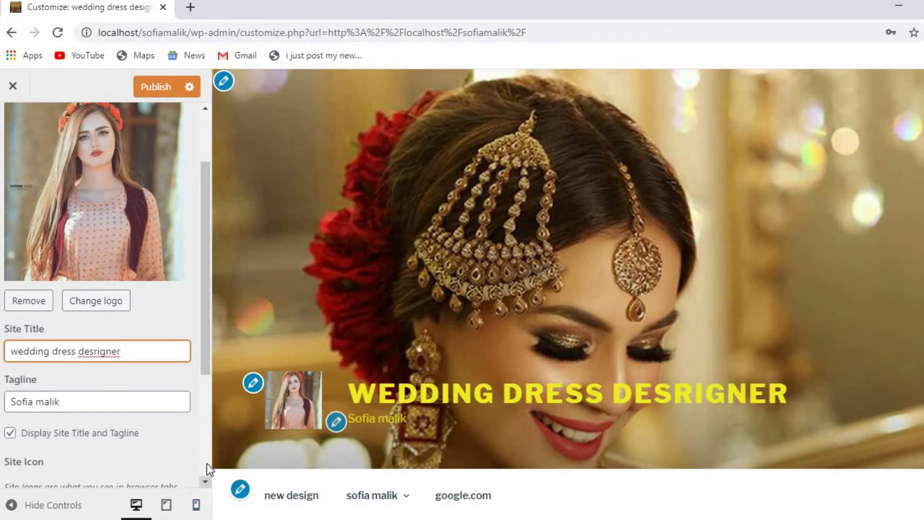
left_click(206, 482)
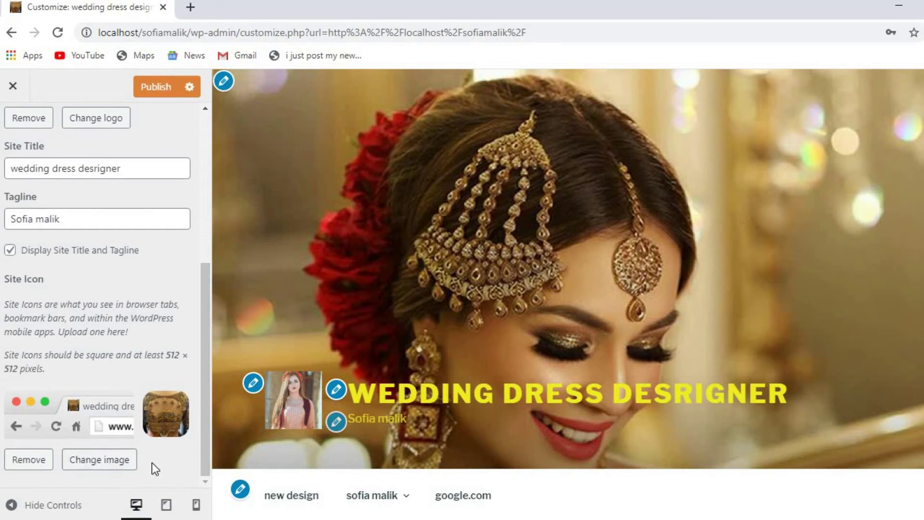
left_click(162, 86)
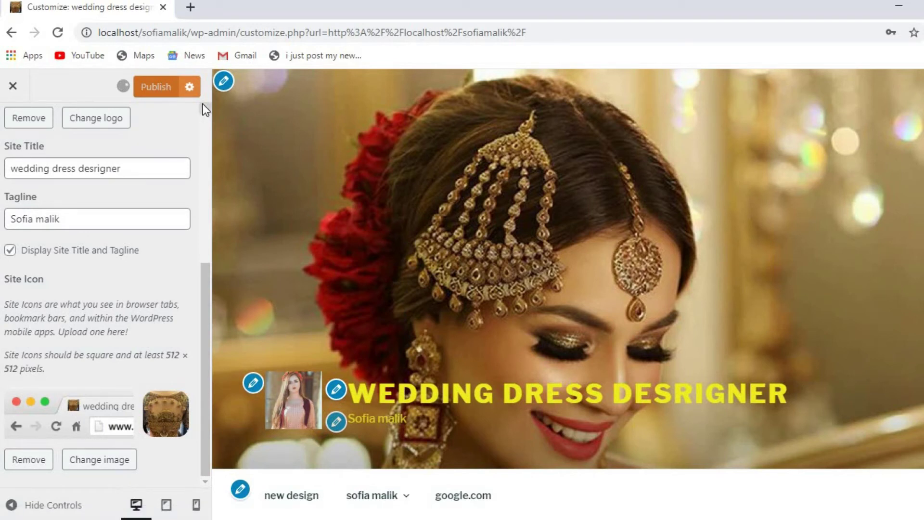
scroll(202, 103, "up", 5)
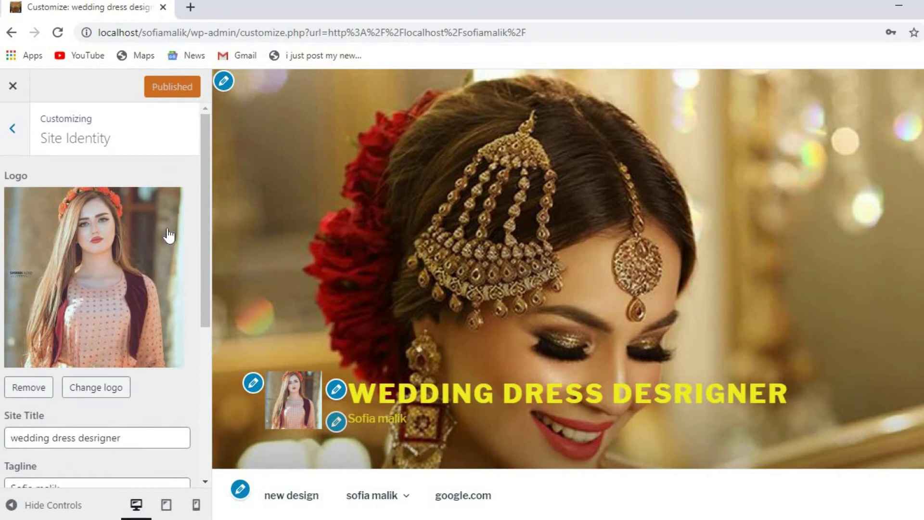
In Colors, try the Dark scheme, then keep Custom with a yellow-green hue
left_click(13, 130)
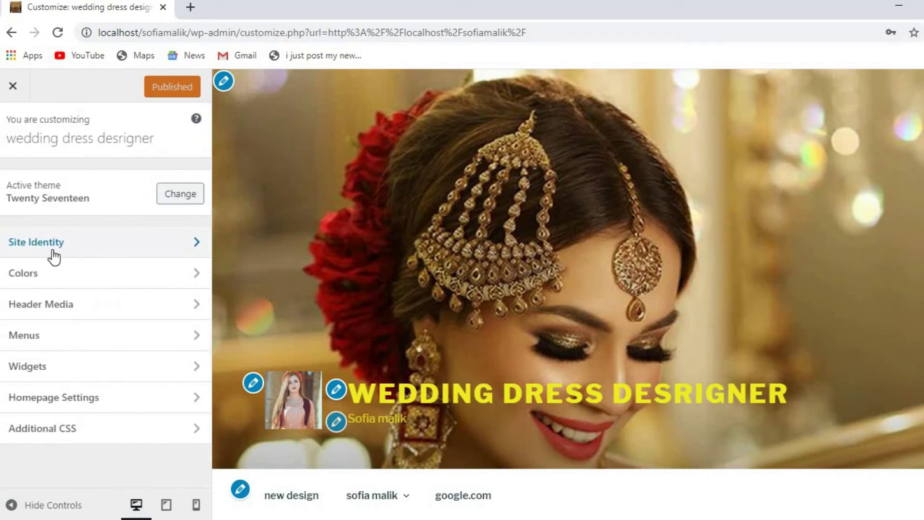
left_click(197, 273)
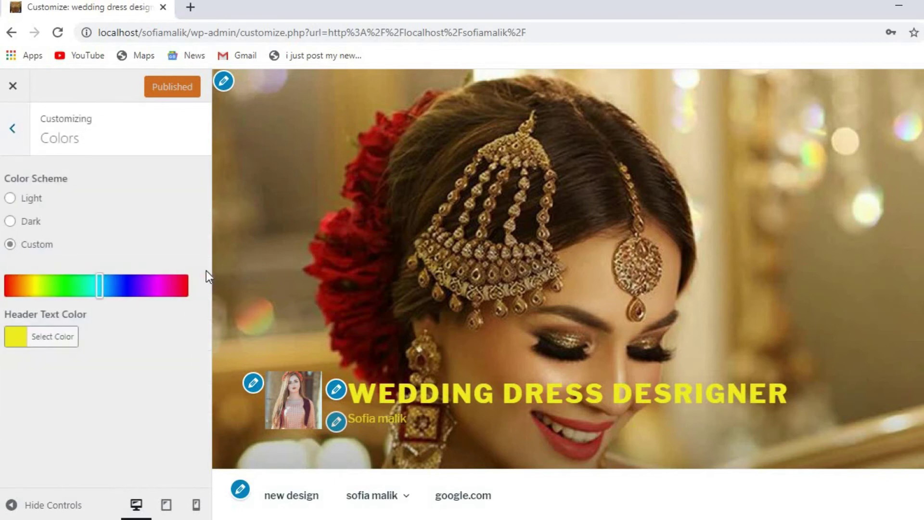
left_click(10, 222)
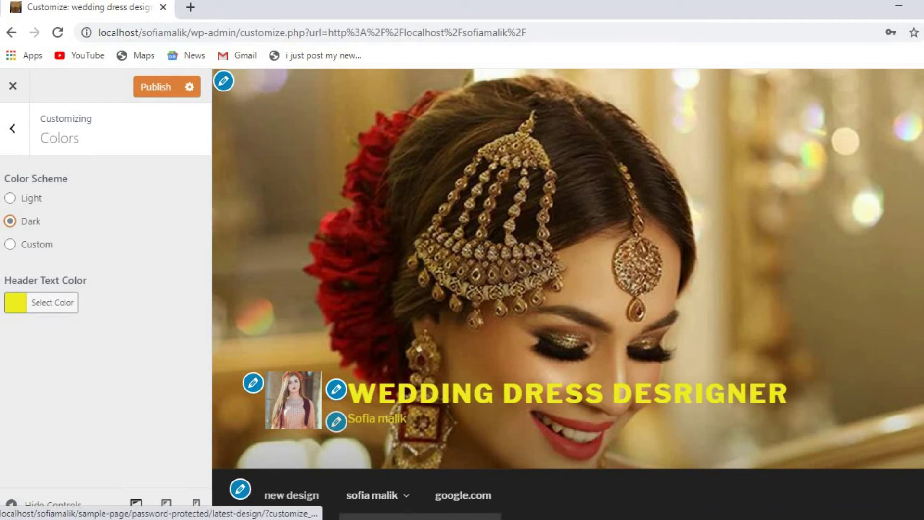
left_click(10, 245)
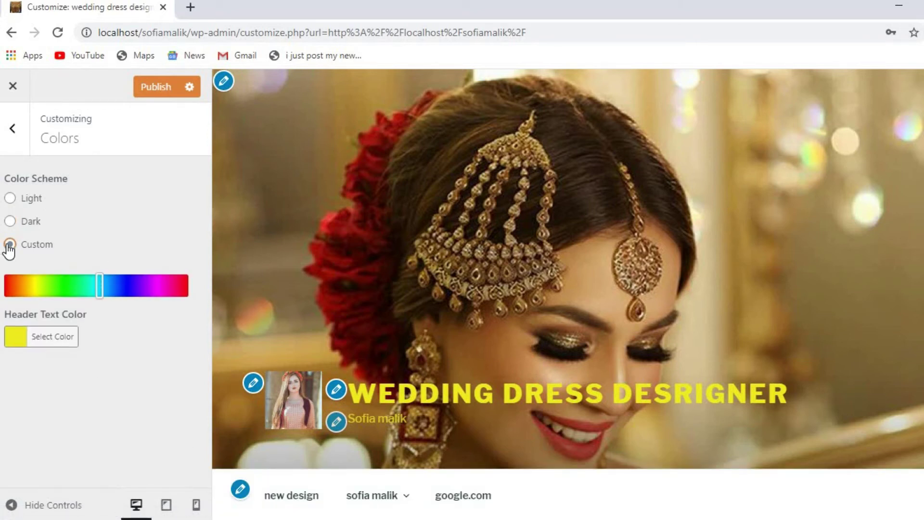
left_click(45, 291)
Set the header text colour to blue #2e16ba
left_click(25, 338)
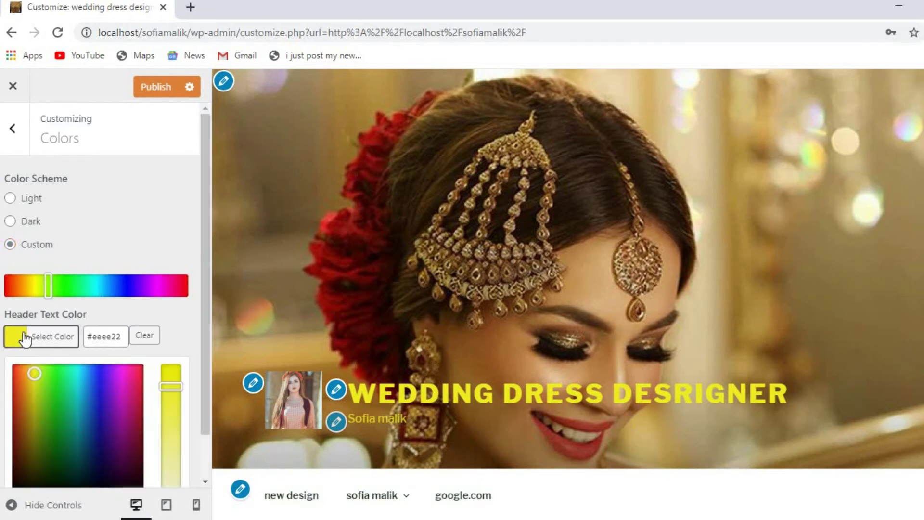
left_click(94, 432)
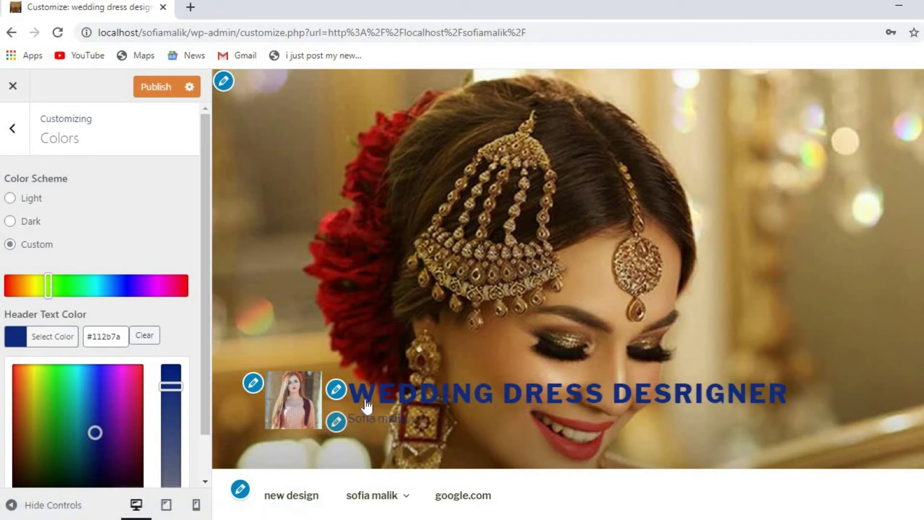
left_click(52, 376)
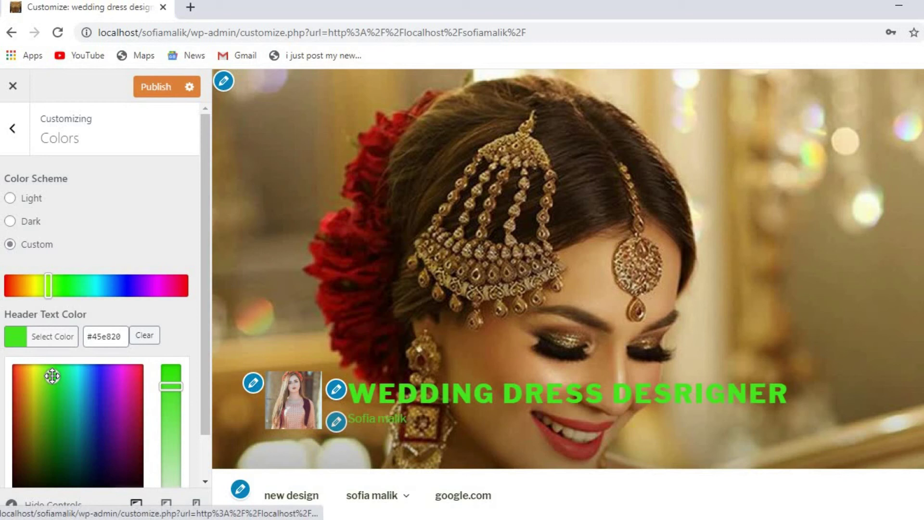
left_click(29, 441)
left_click_drag(45, 394, 103, 399)
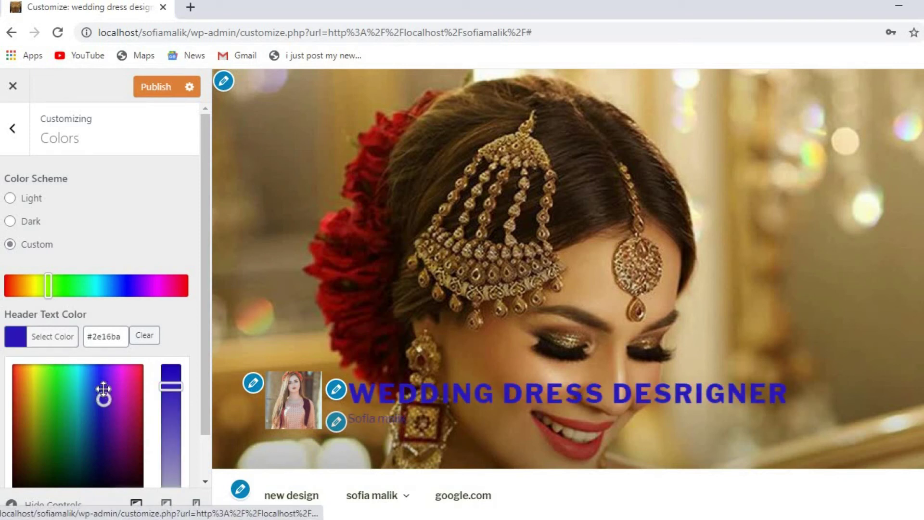
left_click(15, 131)
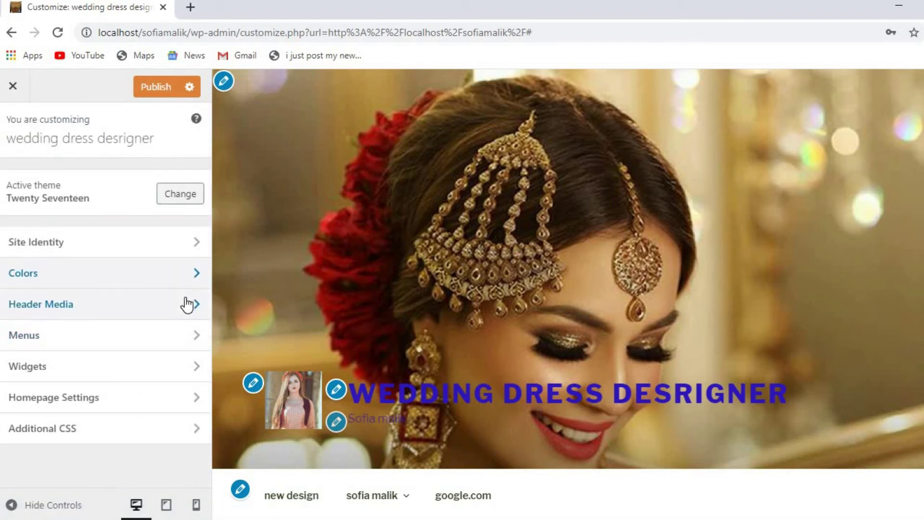
Set the XiaoYing mp4 clip from the Media Library as the Header Media video
left_click(187, 304)
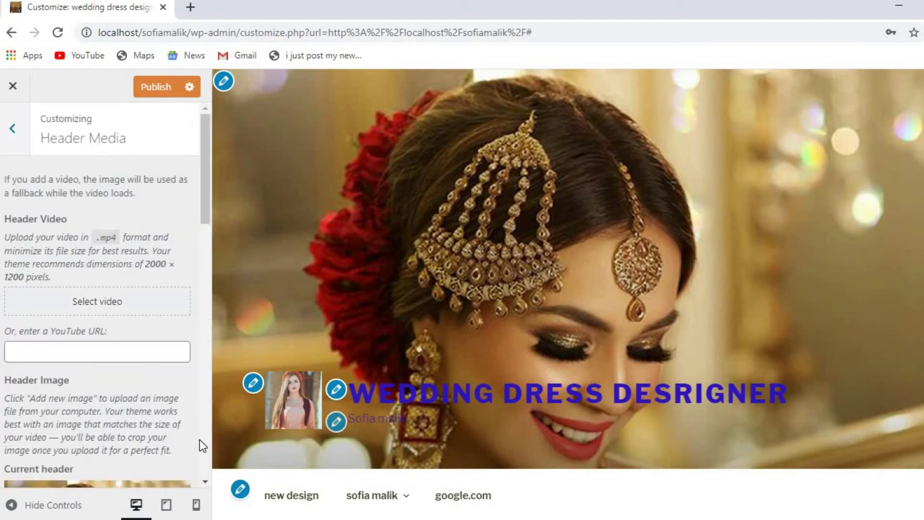
left_click(111, 302)
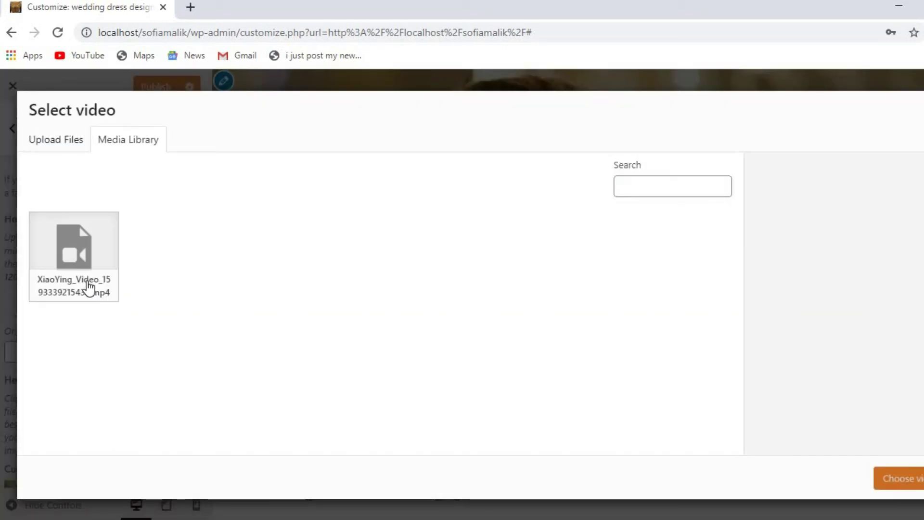
left_click(76, 276)
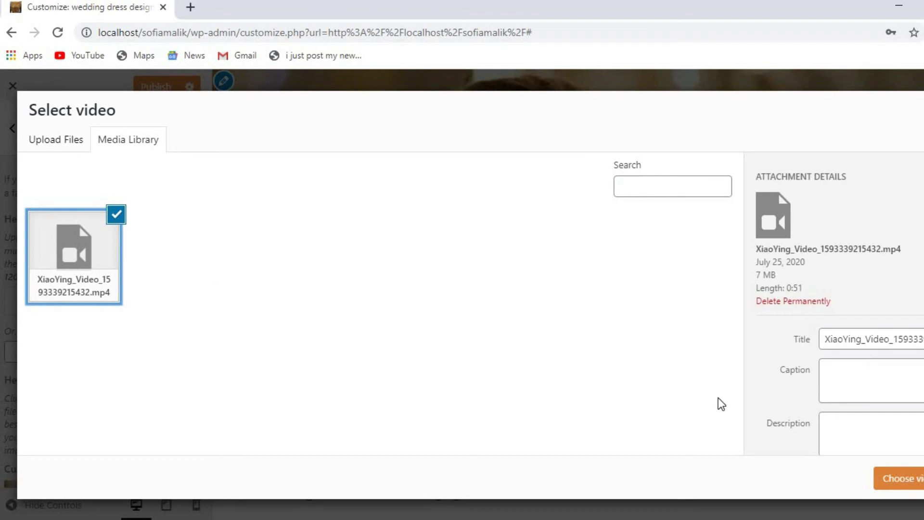
left_click(876, 481)
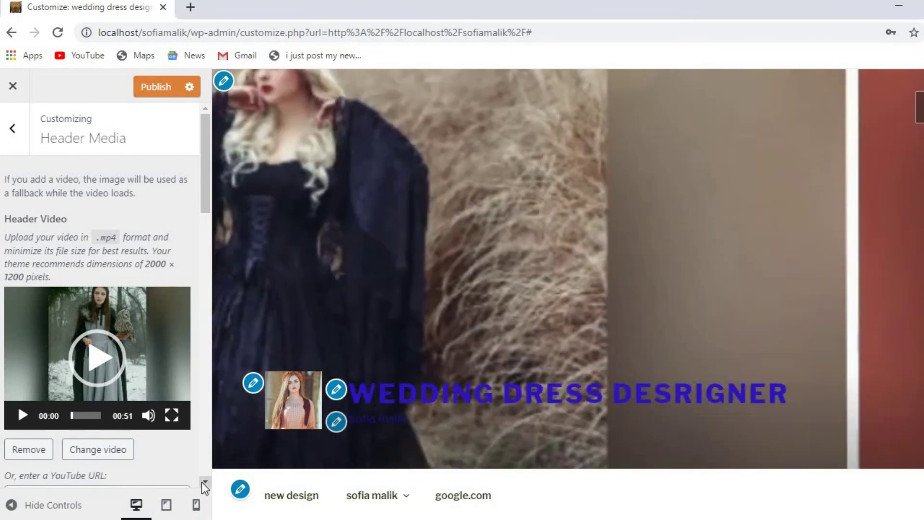
scroll(202, 483, "down", 4)
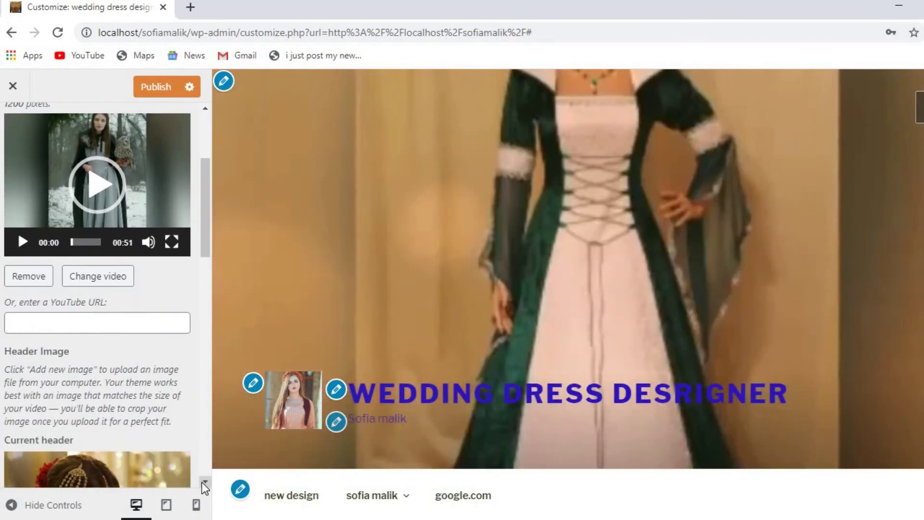
scroll(202, 482, "down", 1)
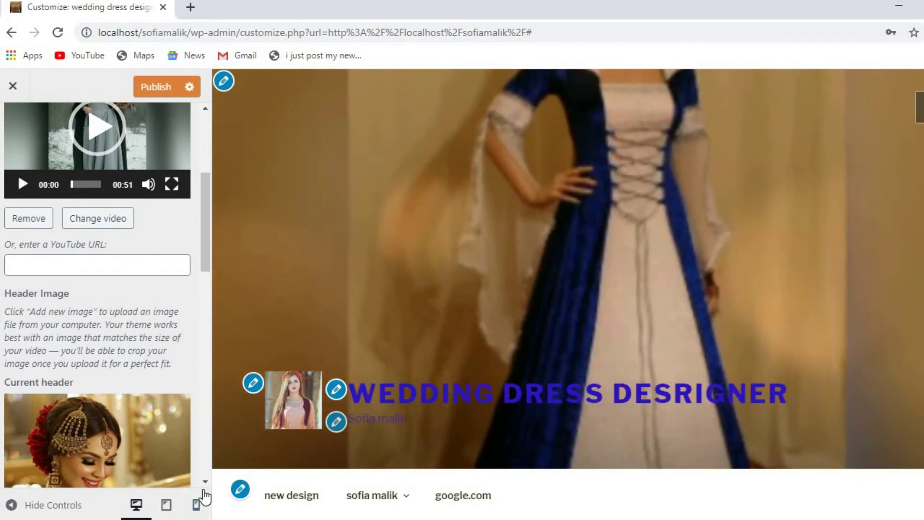
scroll(203, 484, "down", 2)
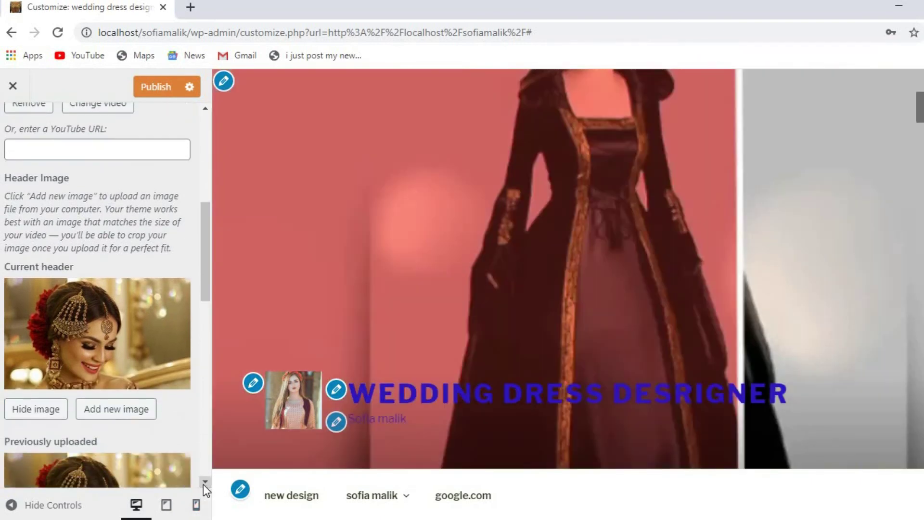
left_click(204, 483)
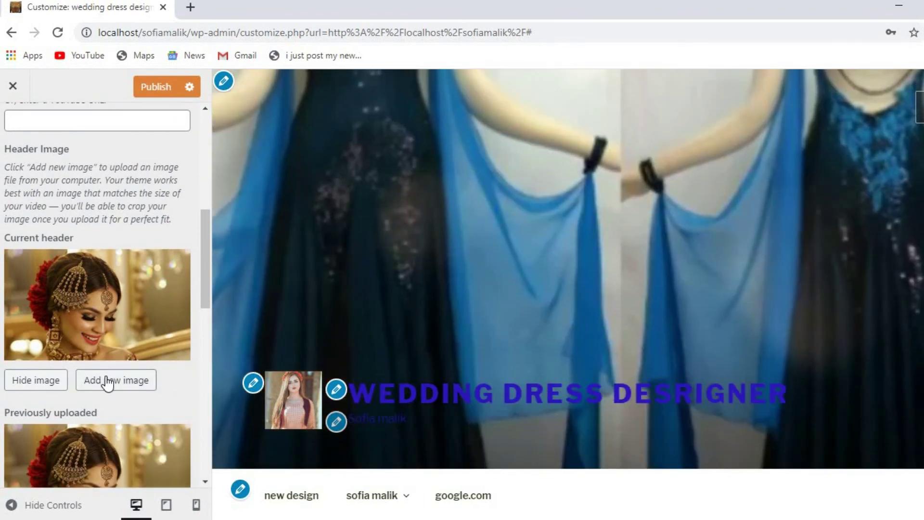
Add the photo of the bride in red and gold as the header image and crop it
left_click(108, 380)
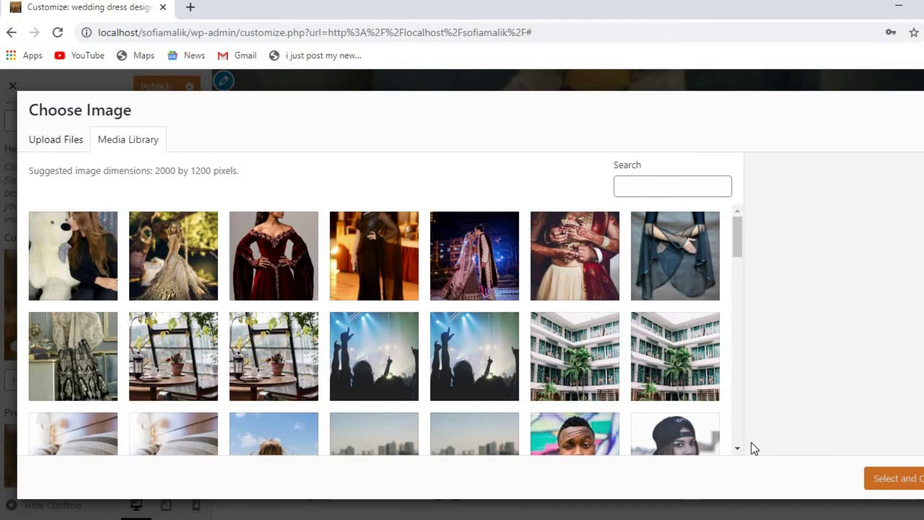
left_click(738, 449)
left_click_drag(738, 450, 738, 451)
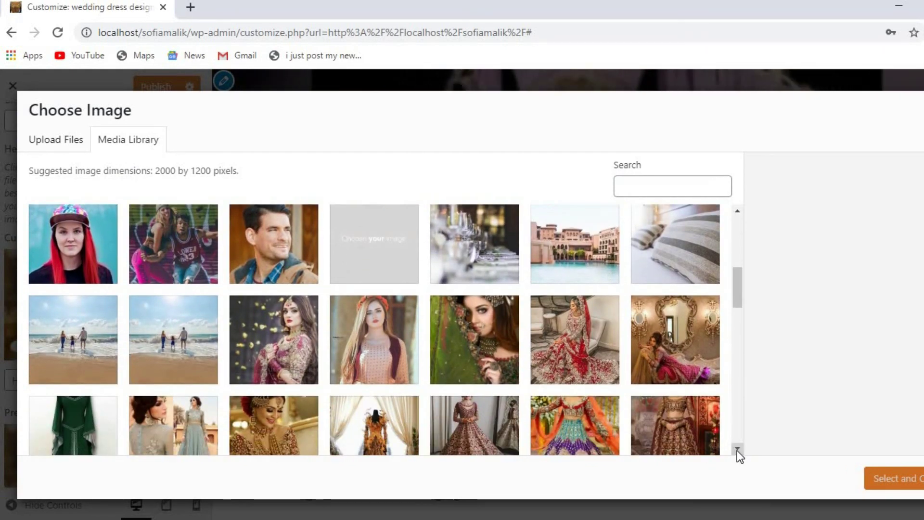
left_click(737, 451)
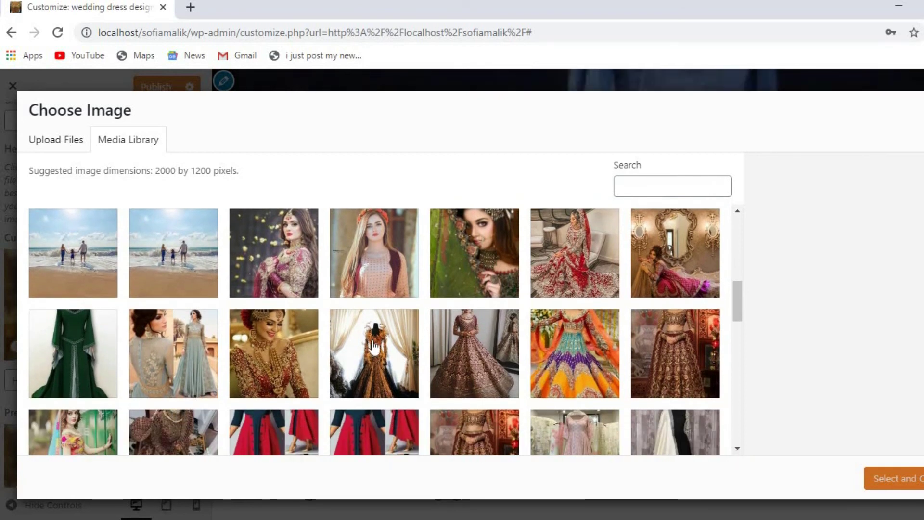
left_click(267, 326)
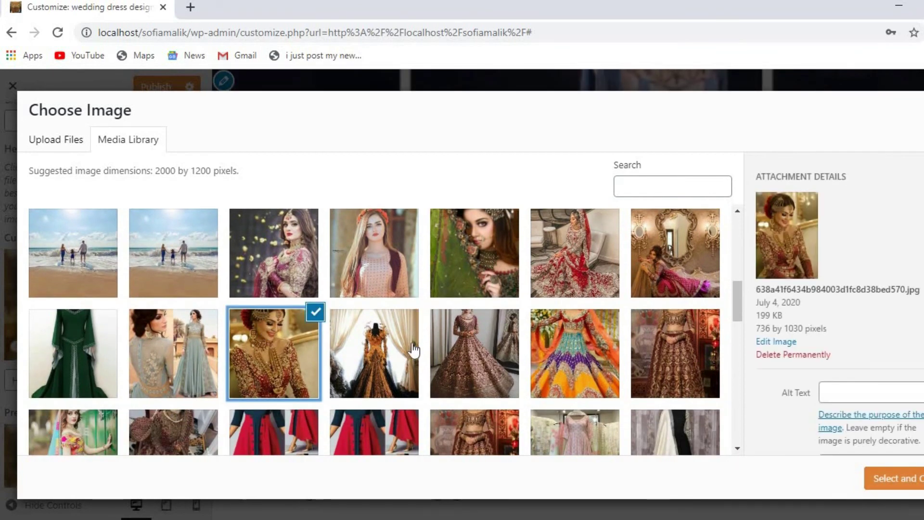
left_click(876, 494)
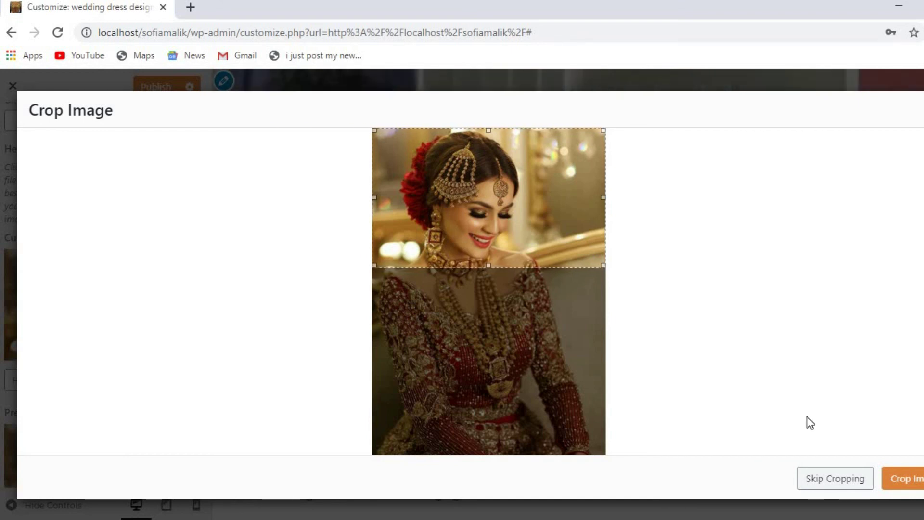
left_click(918, 480)
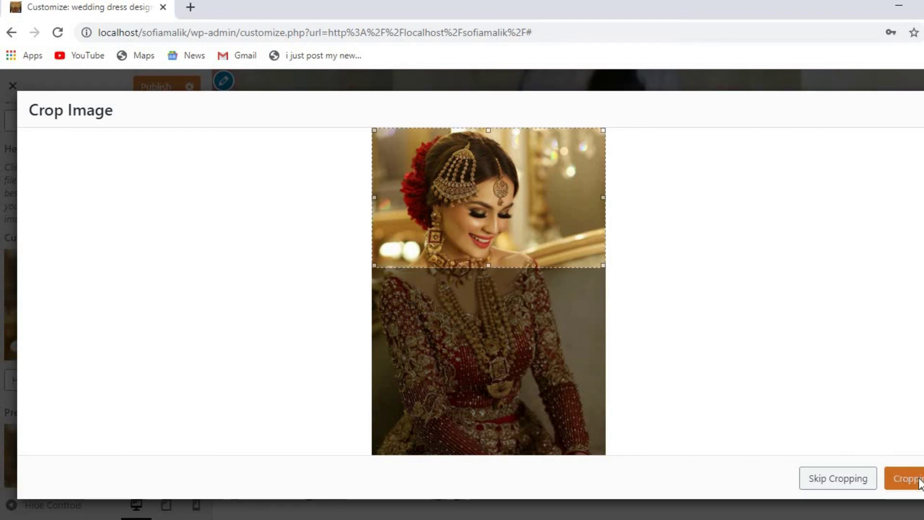